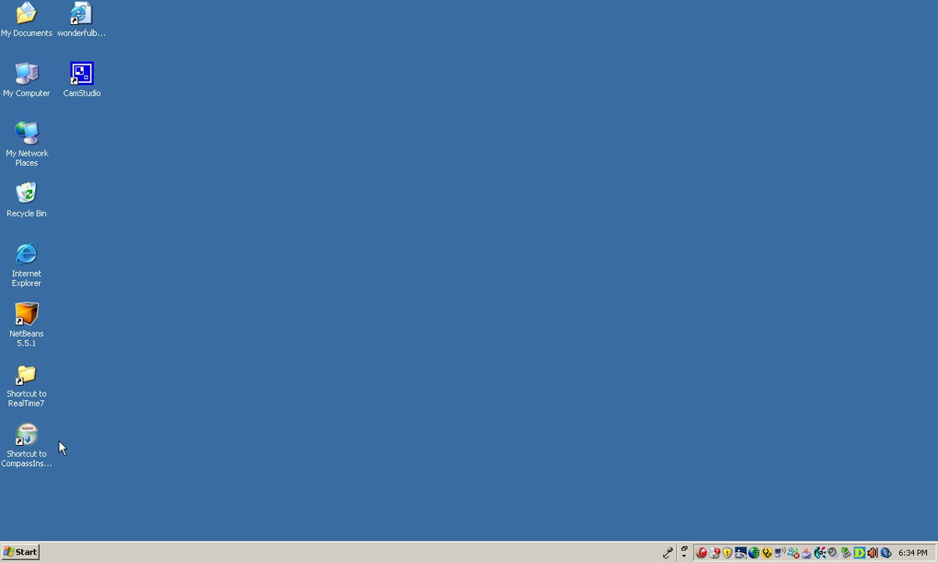
Step: Select the 'Shortcut to CompassInstaller0712' icon on the desktop
click(24, 442)
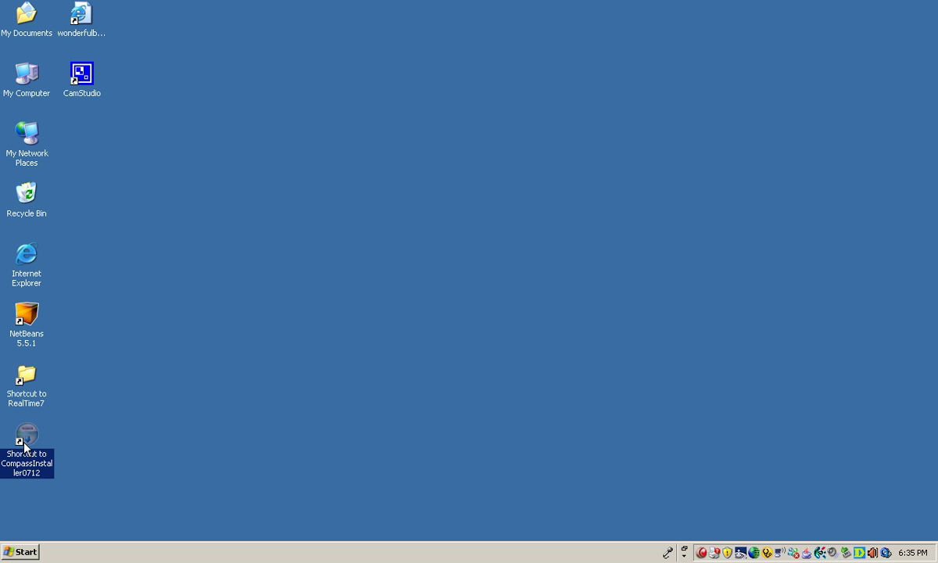
Step: Launch CompassInstaller0712 and let it run past the security warning
double_click(23, 442)
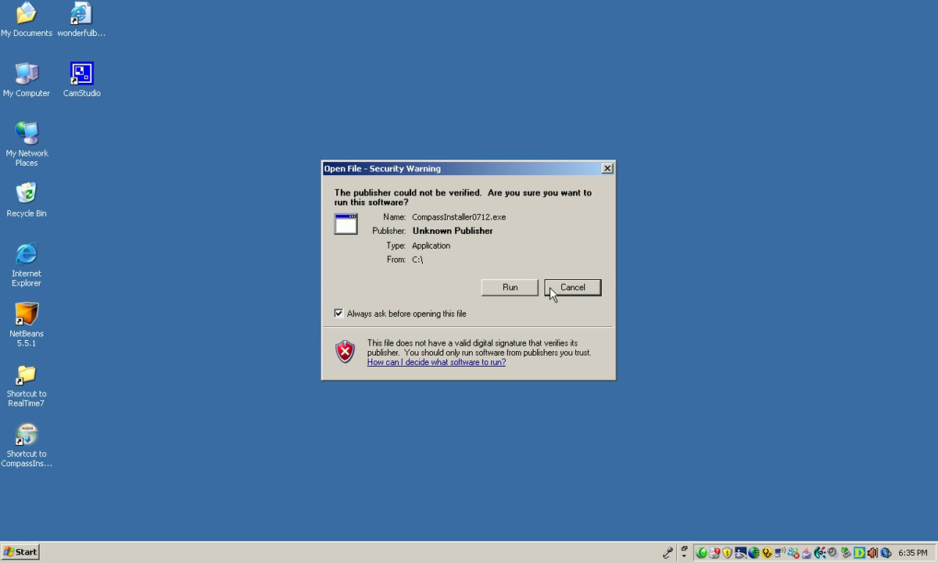
click(528, 289)
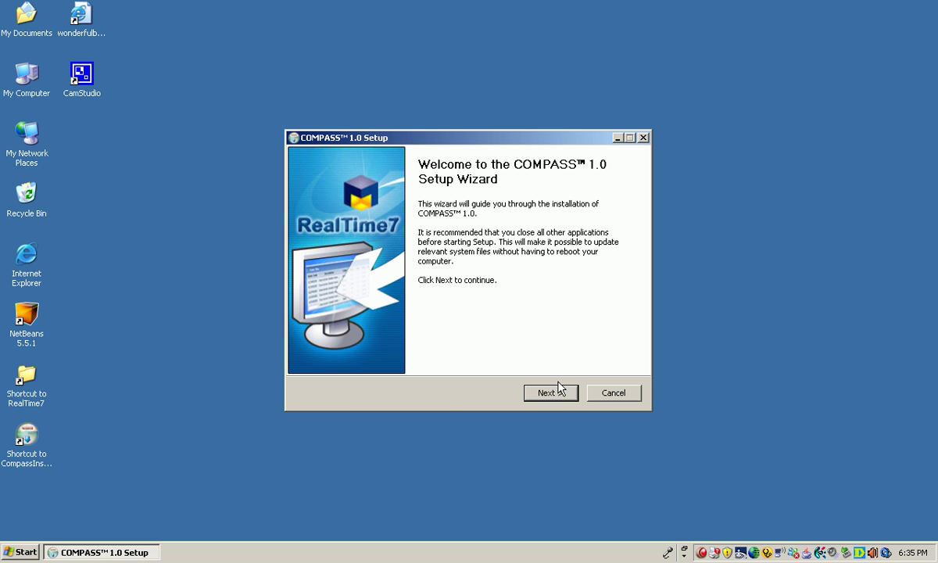
Step: Accept the licence, keep C:\Program Files\RealTime7 and the default components, and install COMPASS
click(558, 392)
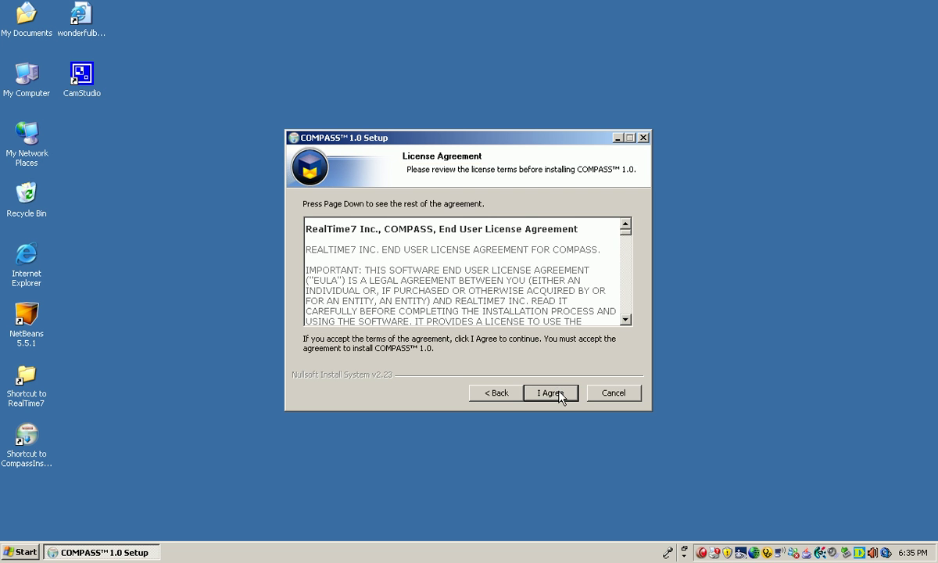
click(551, 393)
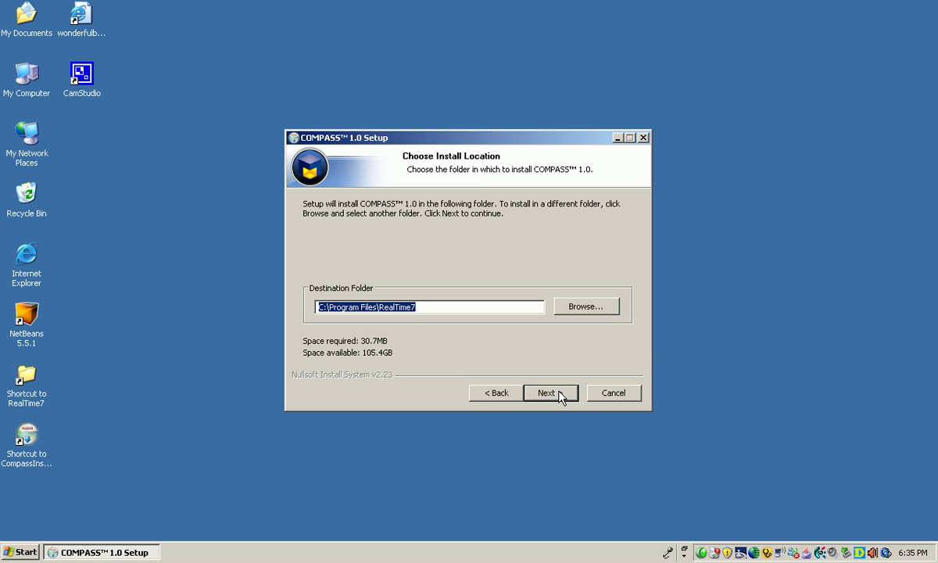
click(559, 394)
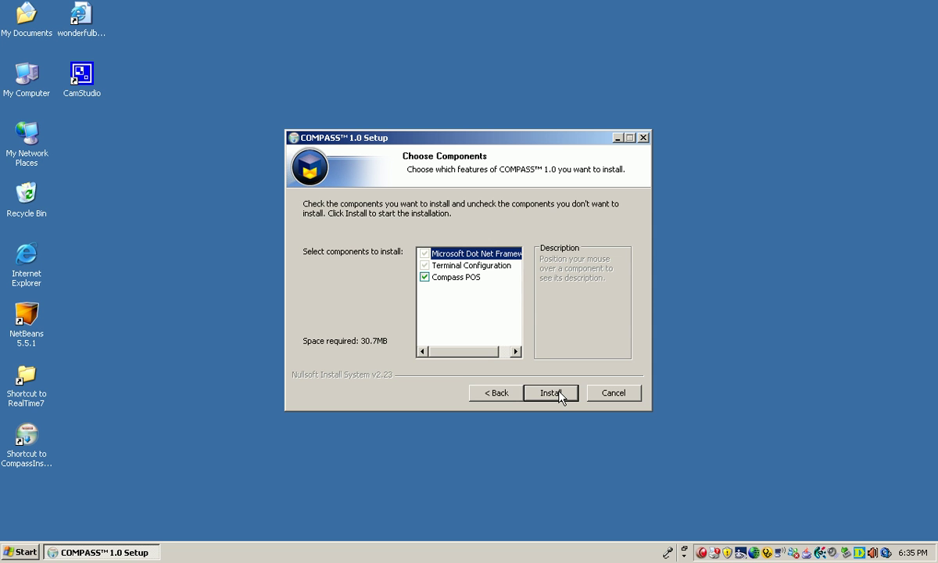
click(560, 392)
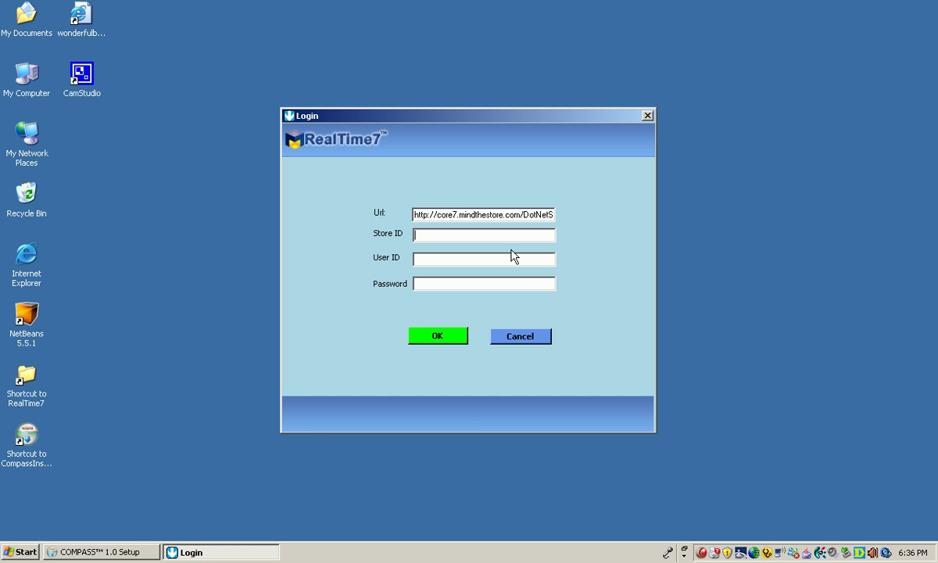
Step: Enter the store ID, user ID and account password, then submit the login to the server
text(testsni1)
key(Tab)
text(admin1)
key(Tab)
text(******)
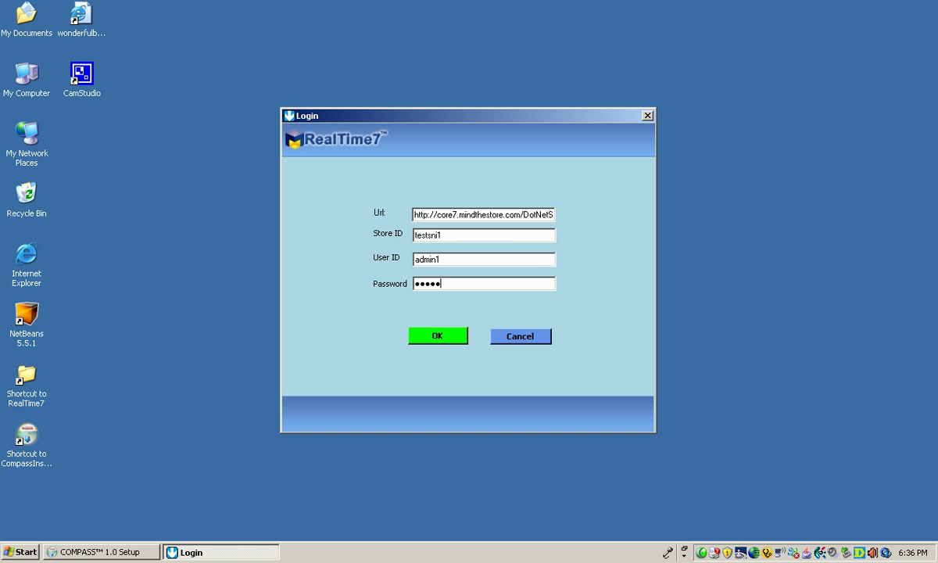
click(448, 336)
key(Return)
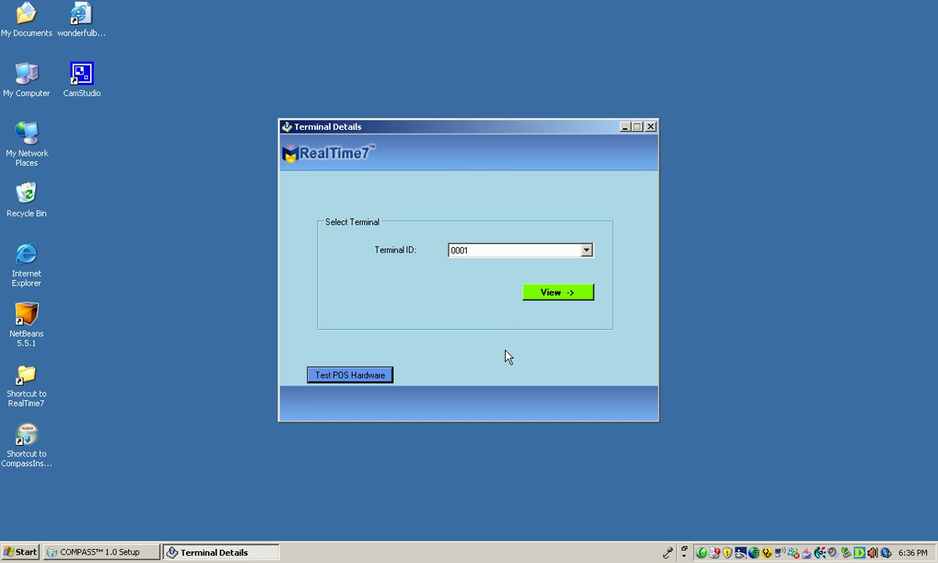
Step: Start the POS hardware test with Parallel Port (LPT1) and list the receipt printer models
click(366, 382)
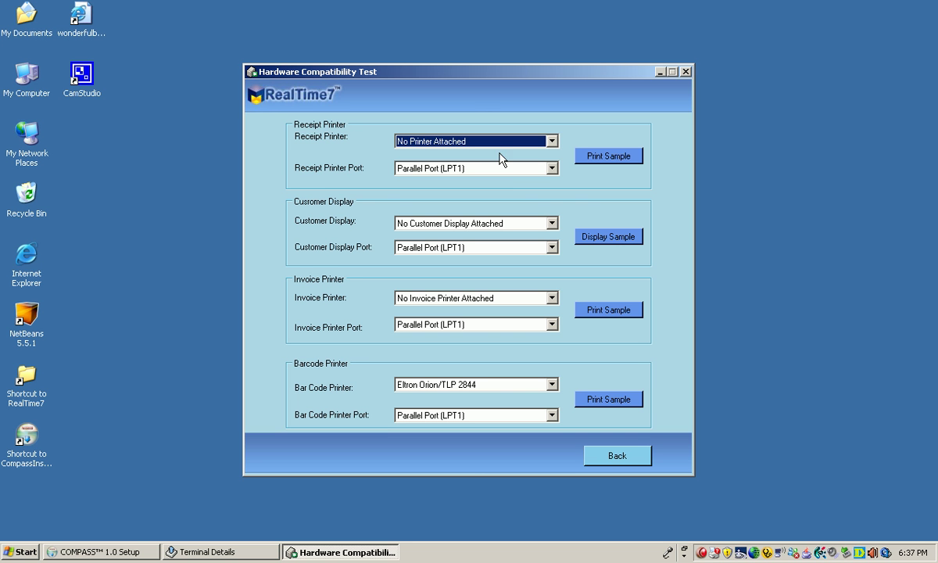
click(504, 170)
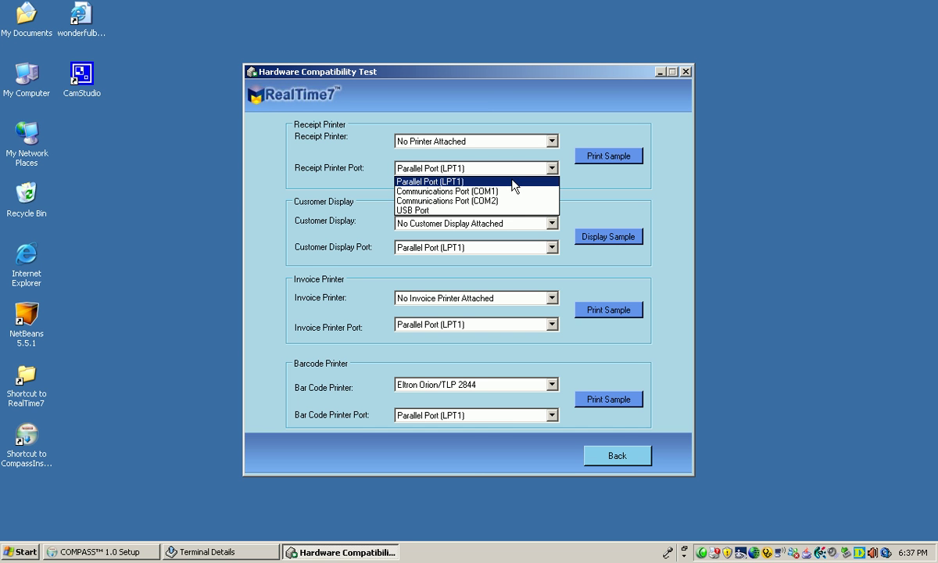
click(513, 181)
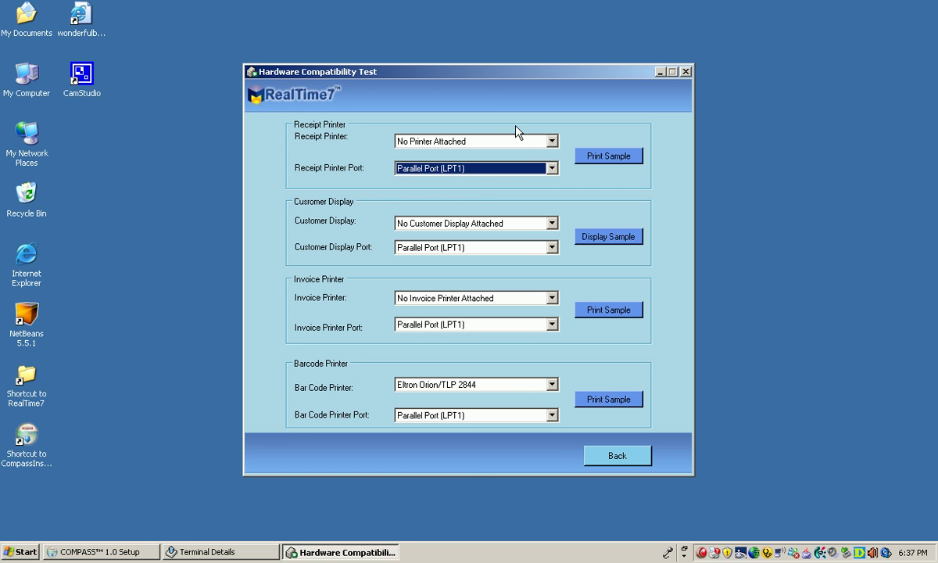
click(522, 143)
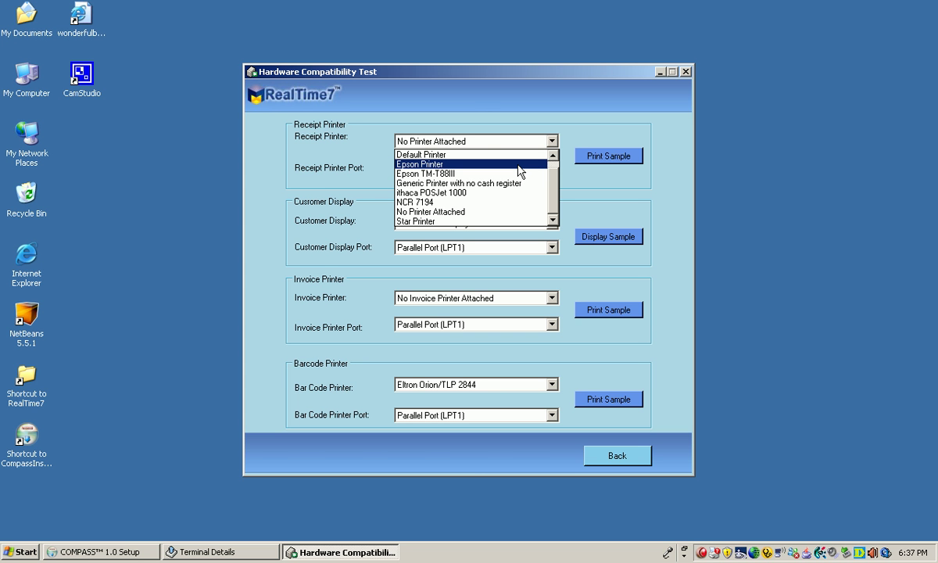
Step: Print an Epson Printer sample receipt, then switch the receipt printer to Default Printer
click(520, 165)
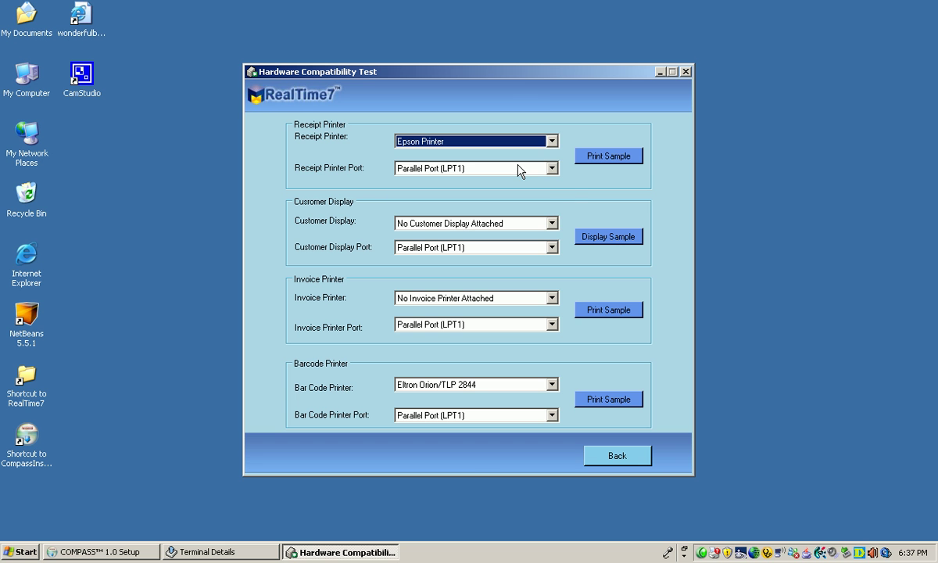
click(589, 161)
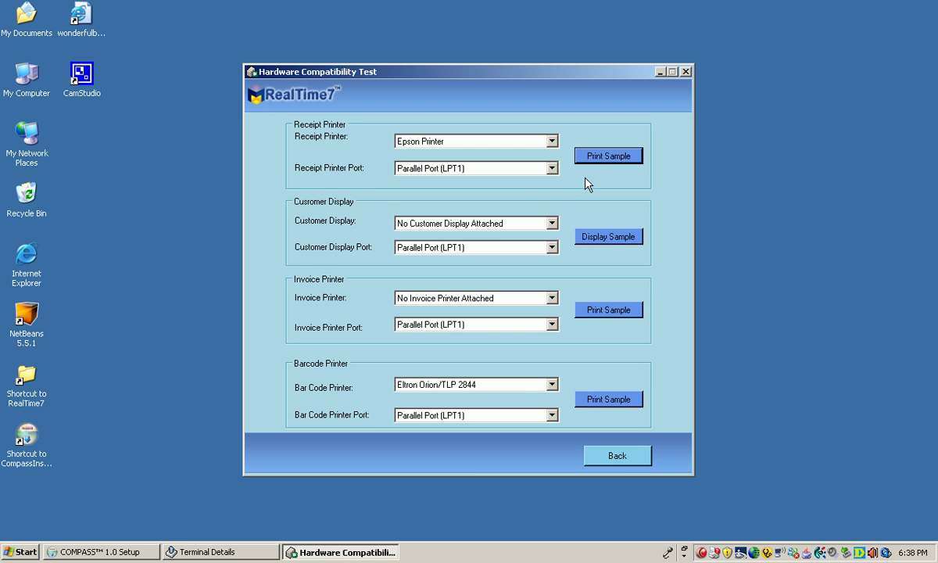
click(538, 146)
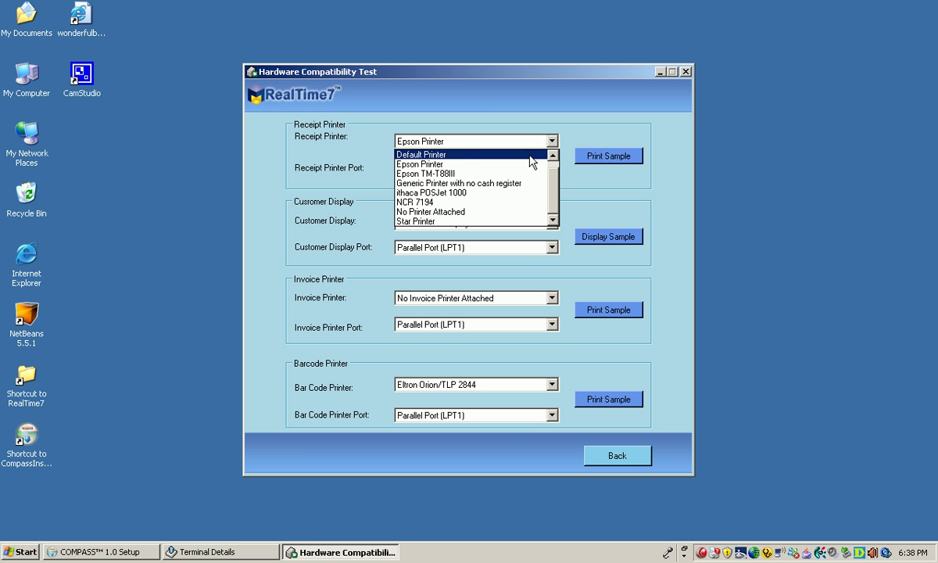
click(451, 155)
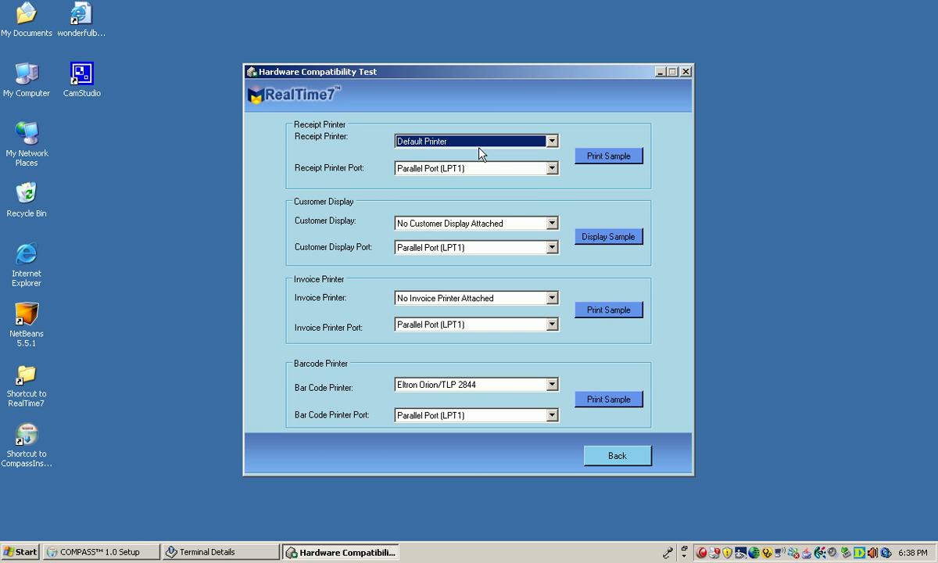
Step: Return to Terminal Details, select Terminal ID 0001 and view its hardware settings
click(601, 455)
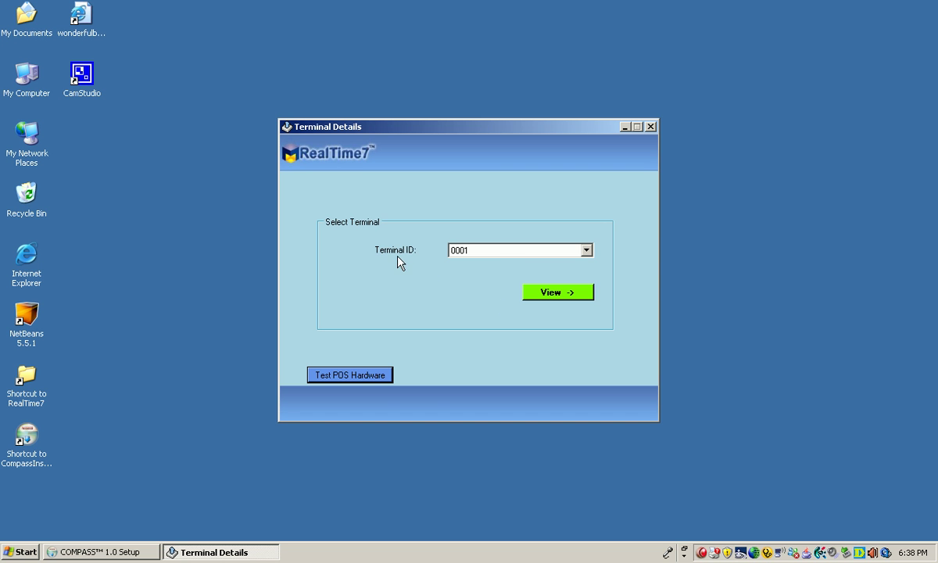
click(513, 252)
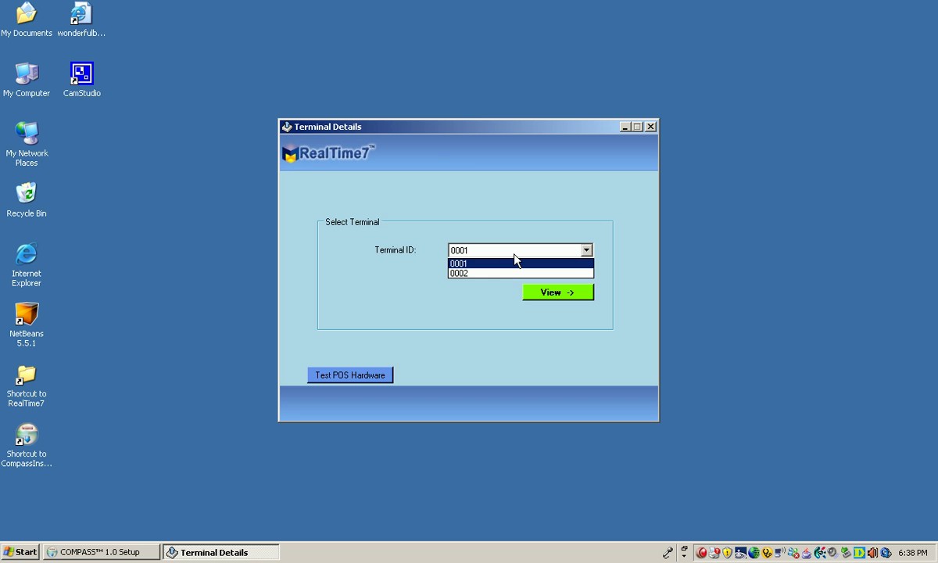
click(514, 254)
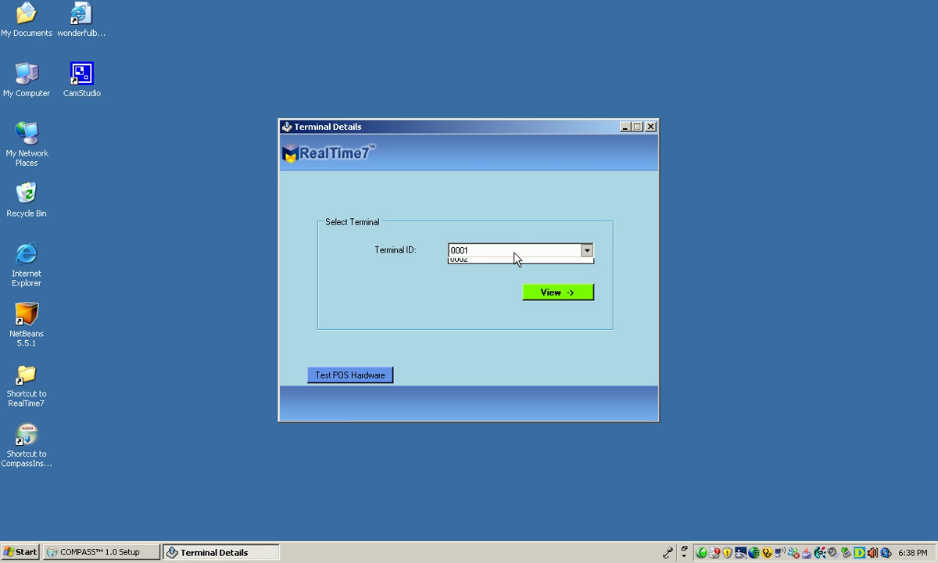
click(515, 254)
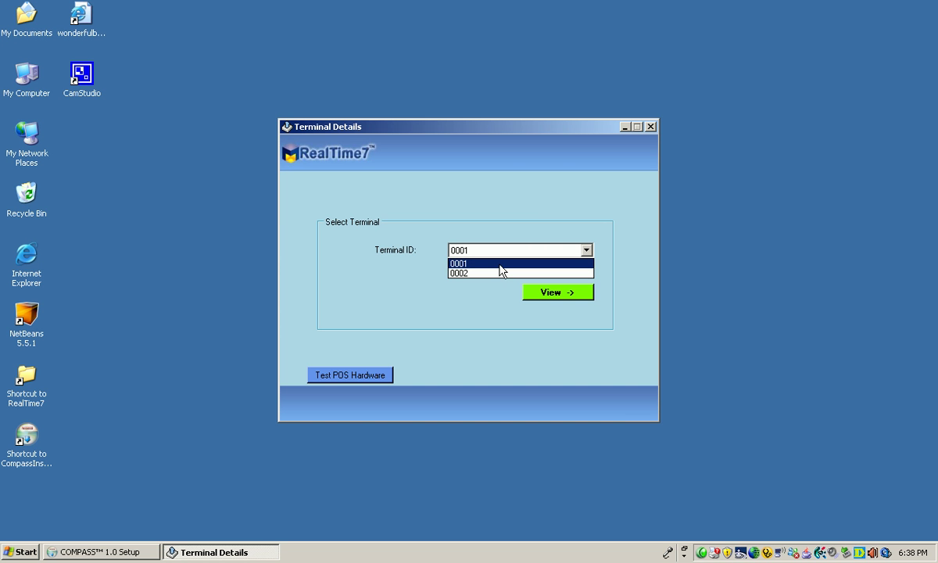
click(500, 266)
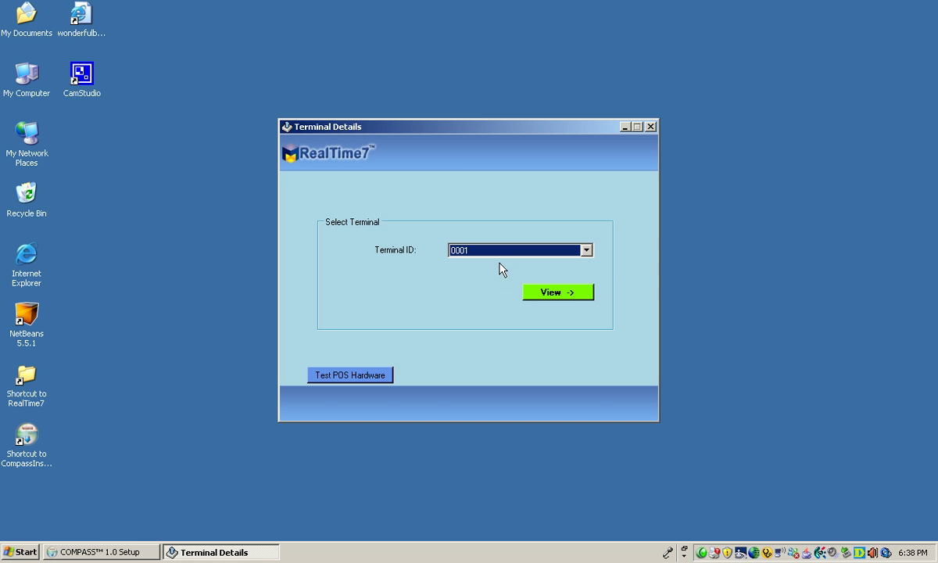
click(549, 303)
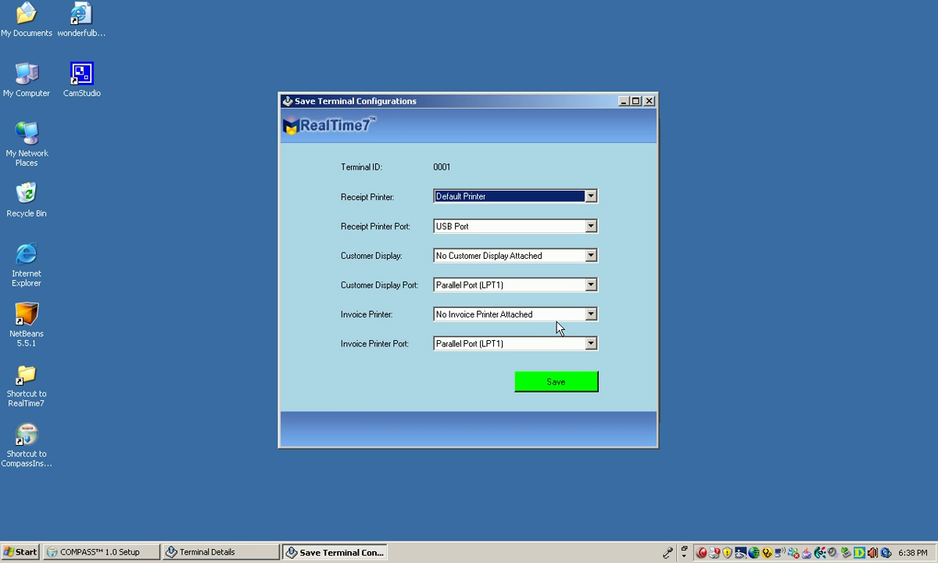
Step: Set terminal 0001's receipt printer to Star Printer on USB Port
click(562, 200)
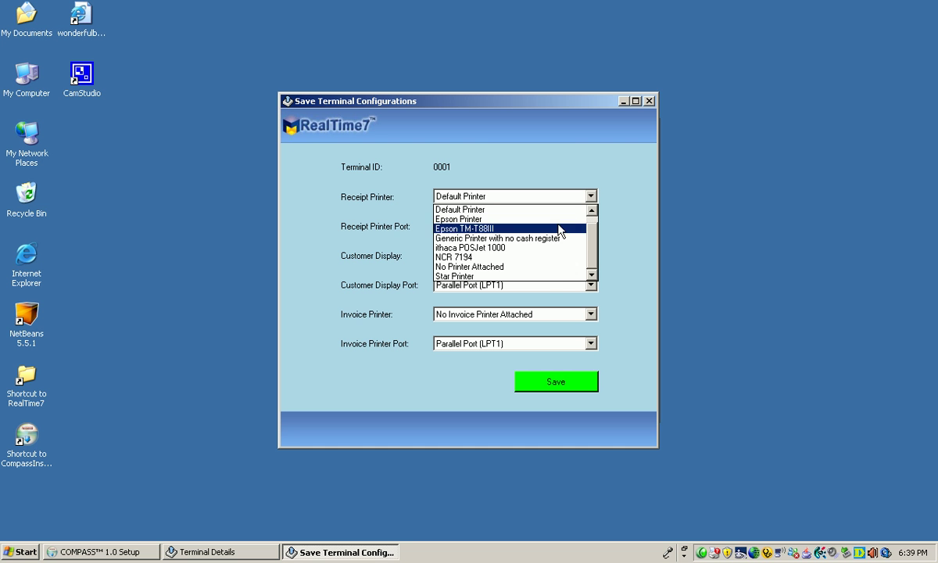
click(544, 277)
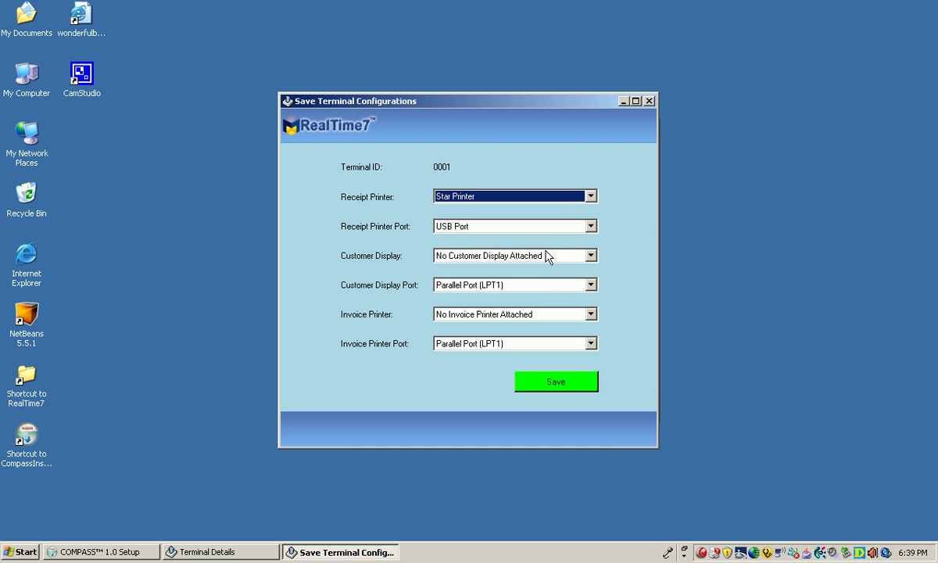
click(550, 233)
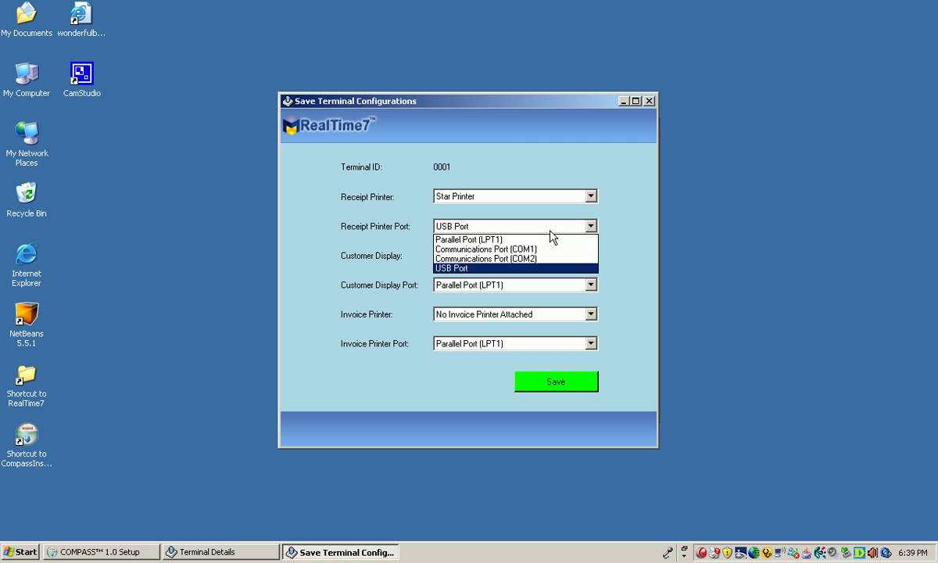
click(540, 268)
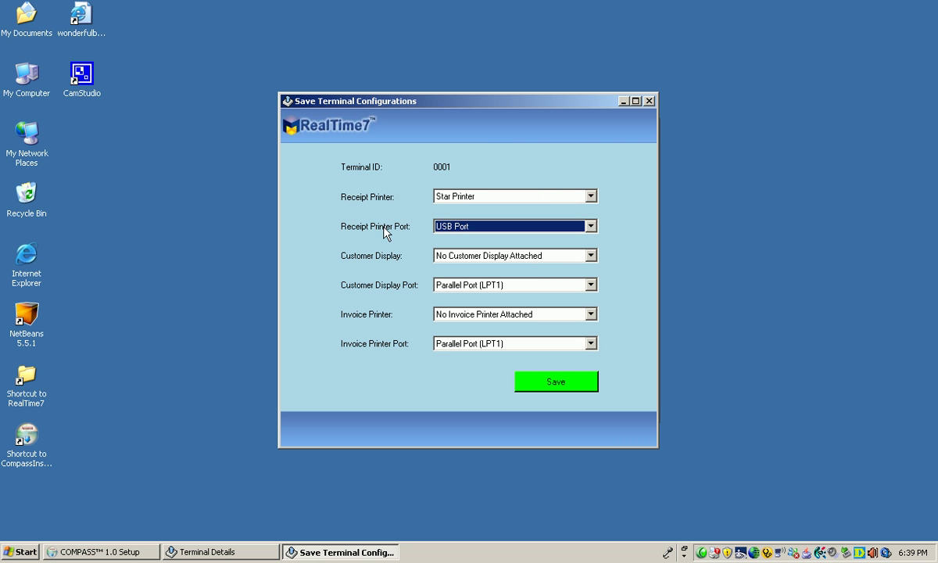
Step: Leave no customer display or invoice printer attached and save the terminal configuration
click(498, 258)
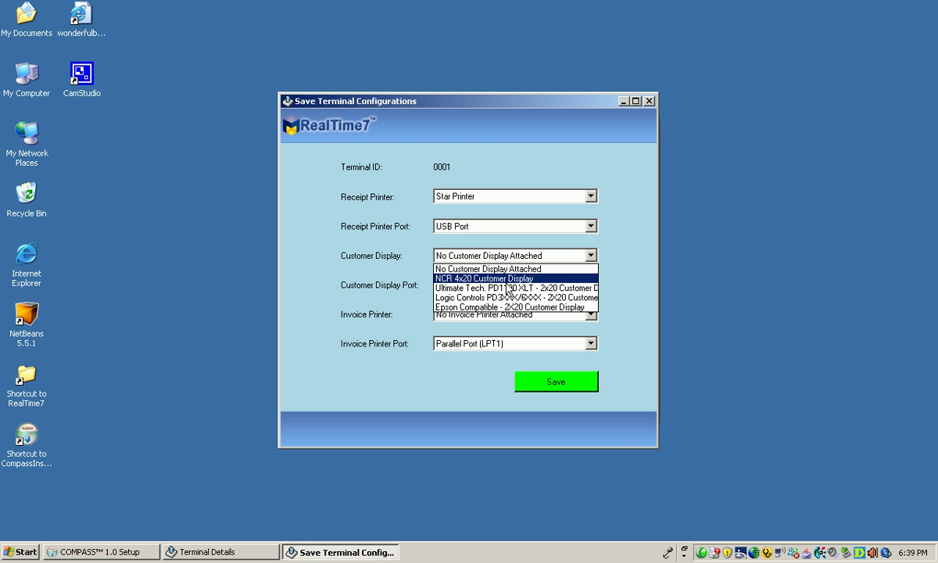
click(477, 264)
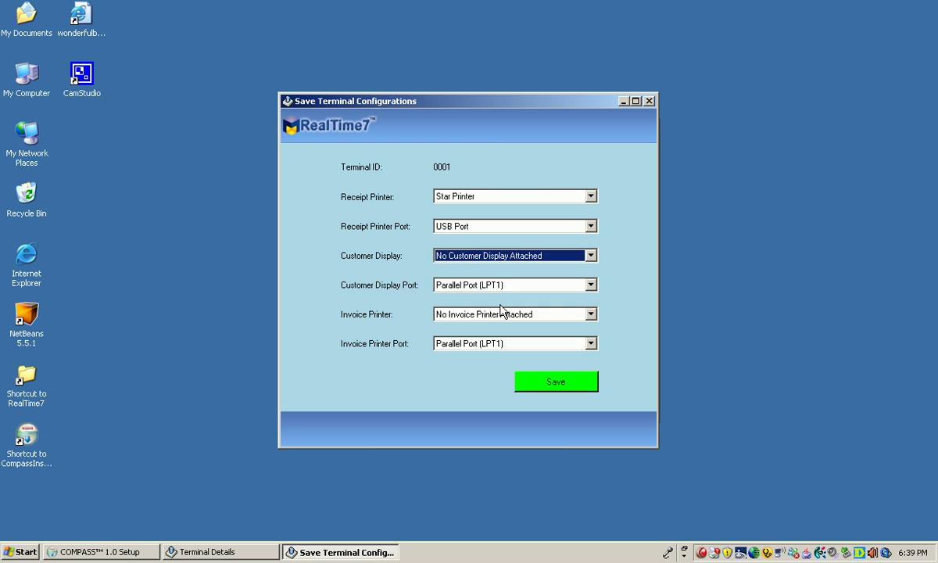
click(501, 312)
click(503, 325)
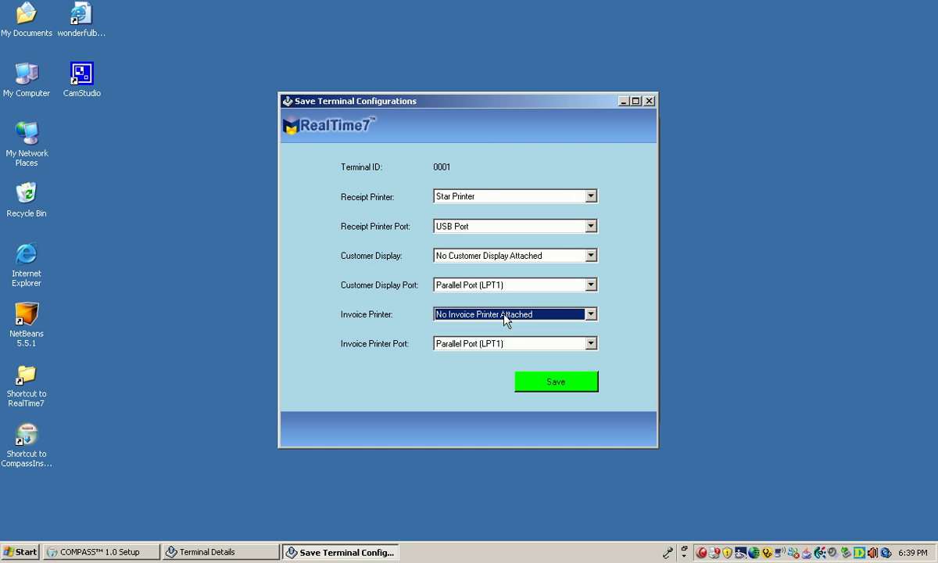
click(560, 387)
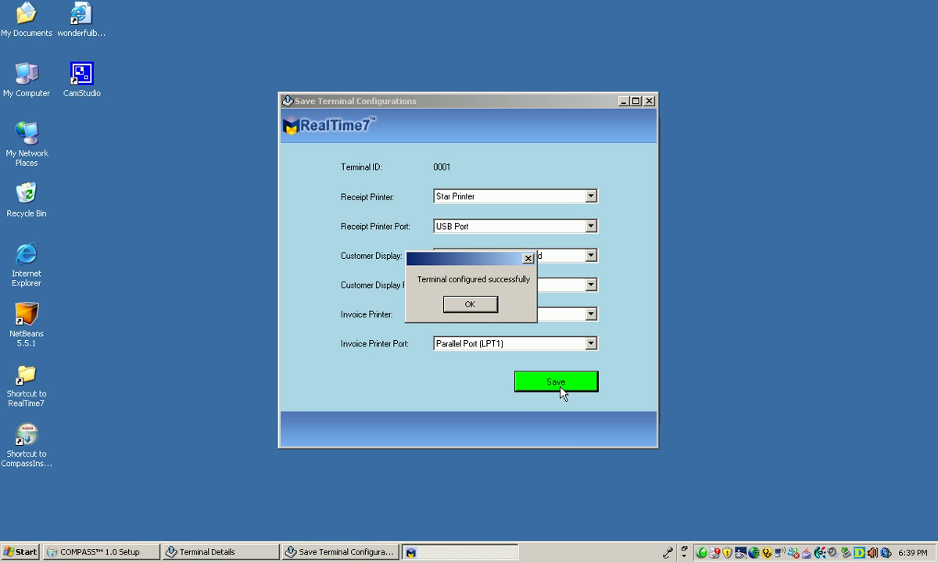
click(492, 309)
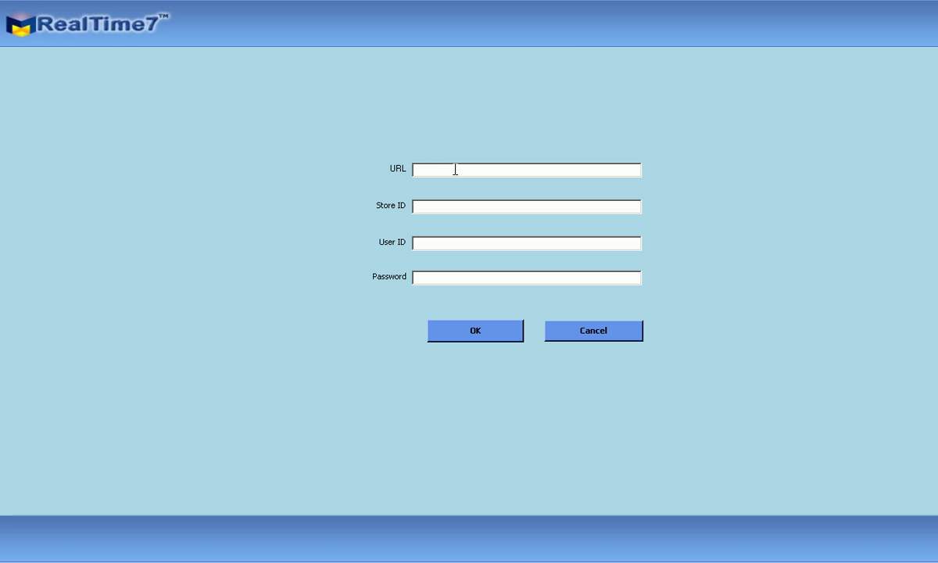
text(http://)
text(core7.mindthe)
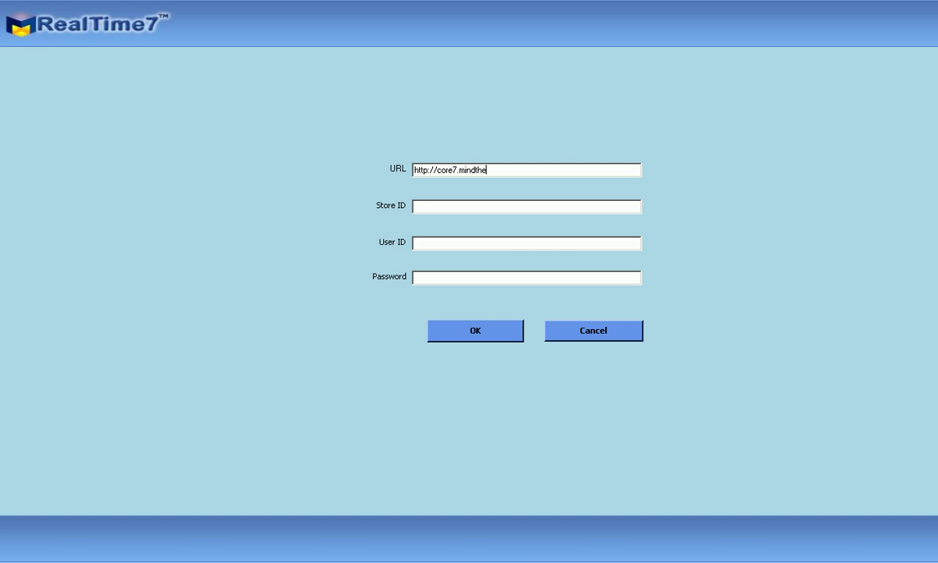
text(store.com/dotnetservice0611)
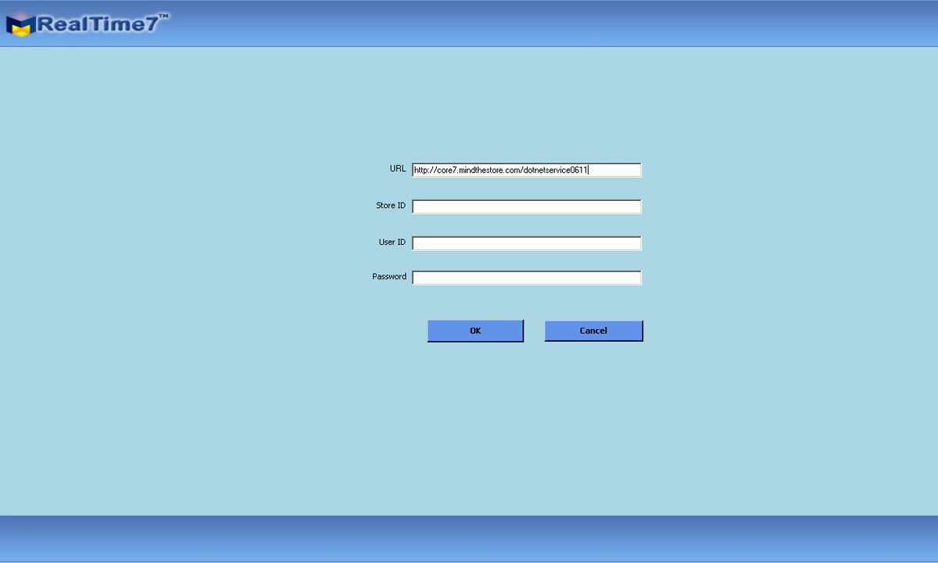
key(Tab)
text(testsni1)
key(Tab)
text(admin1)
key(Tab)
text(******)
click(485, 332)
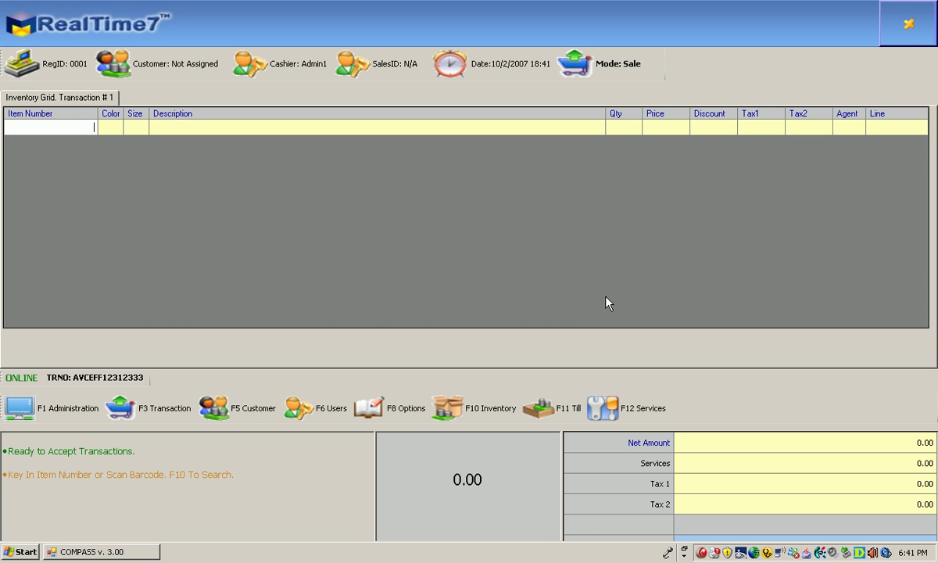
Step: Exit the COMPASS POS and confirm Yes to close it
key(Escape)
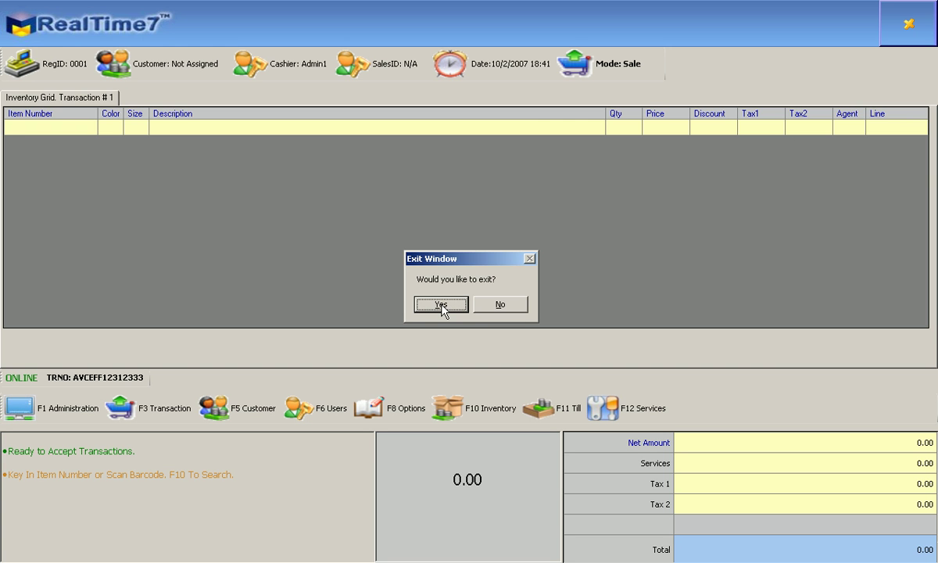
click(441, 305)
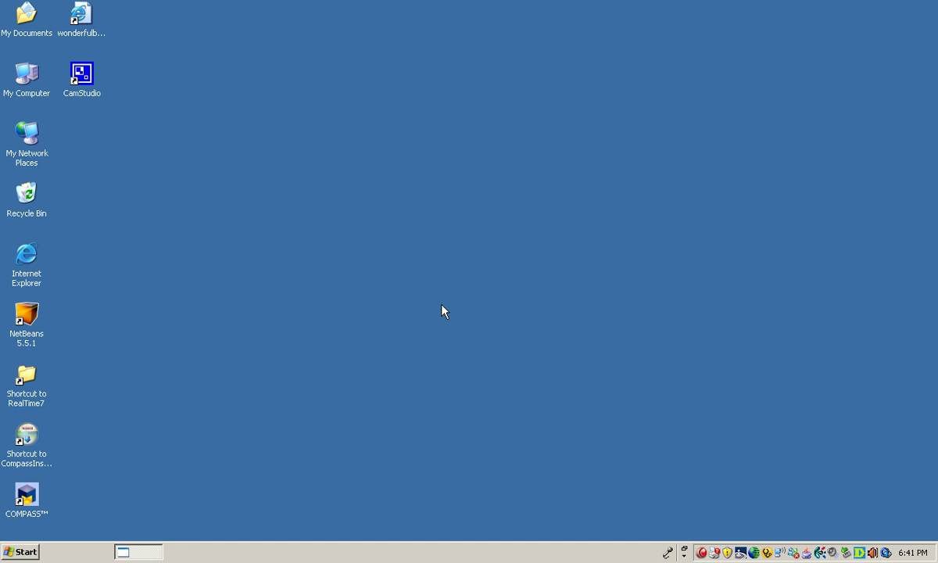